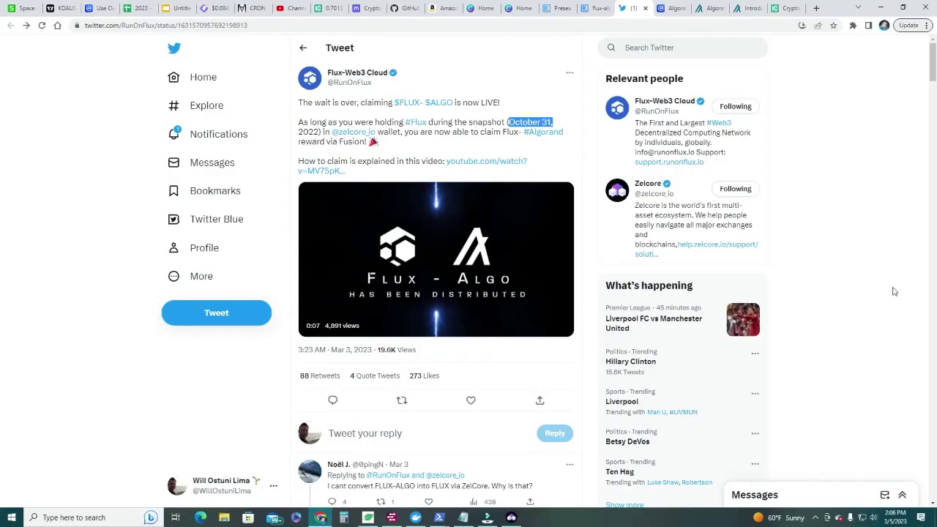
# - Review the Flux-ALGO claim tweet and the Algorand Foundation pages on the Algo token and the blockchain ecosystem
pyautogui.click(888, 281)
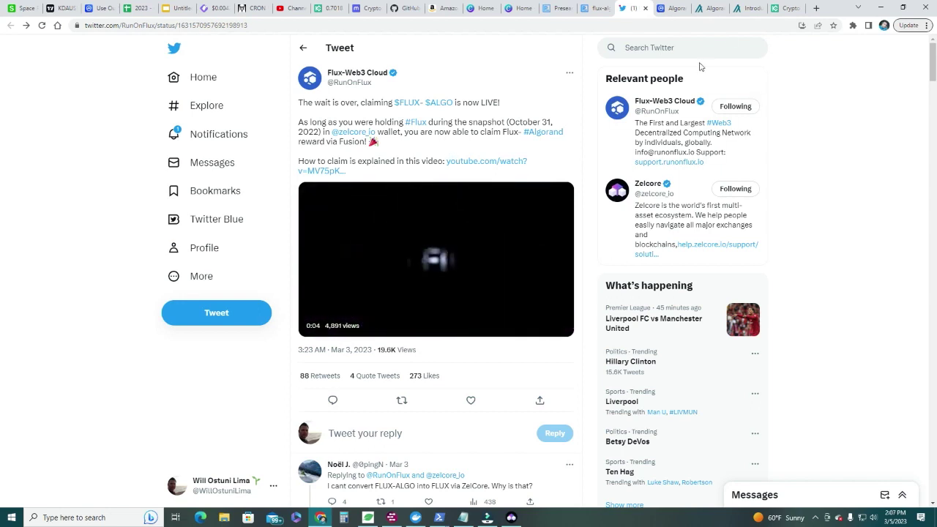
pyautogui.click(747, 8)
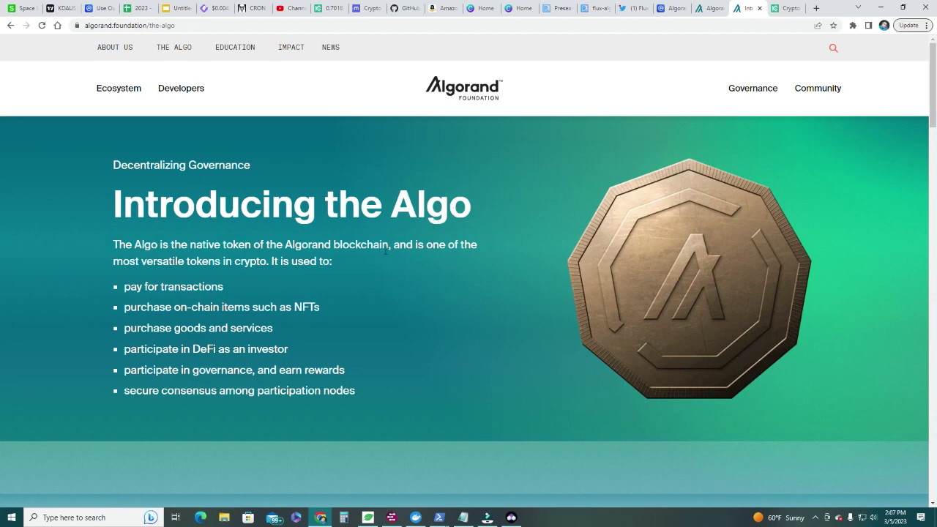
pyautogui.click(709, 9)
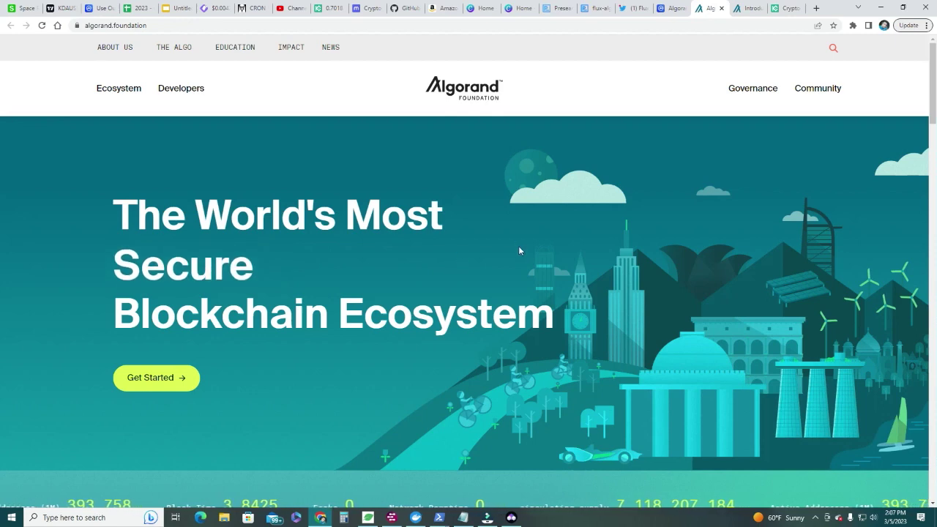
pyautogui.click(666, 9)
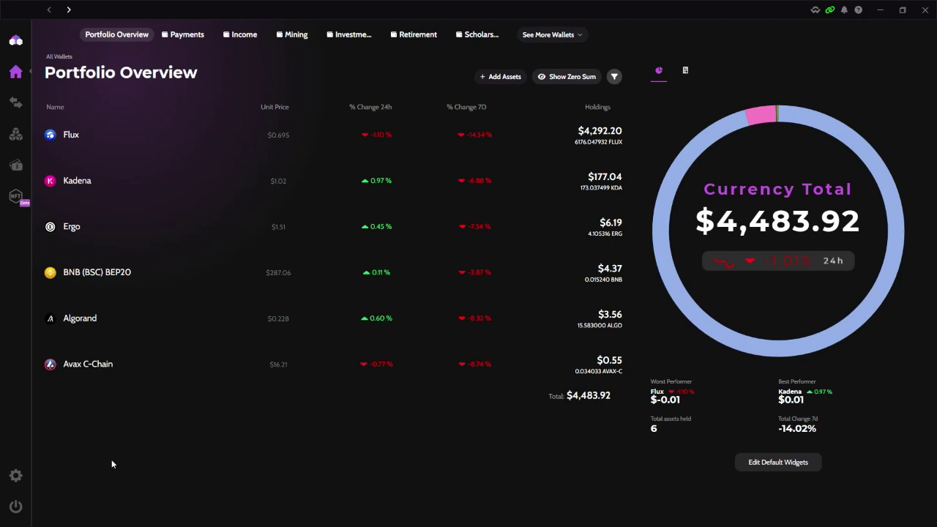
# - Switch to Zelcore, inspect the Algorand holding, and check which assets matching "algo" can be added to the Income wallet
pyautogui.click(84, 326)
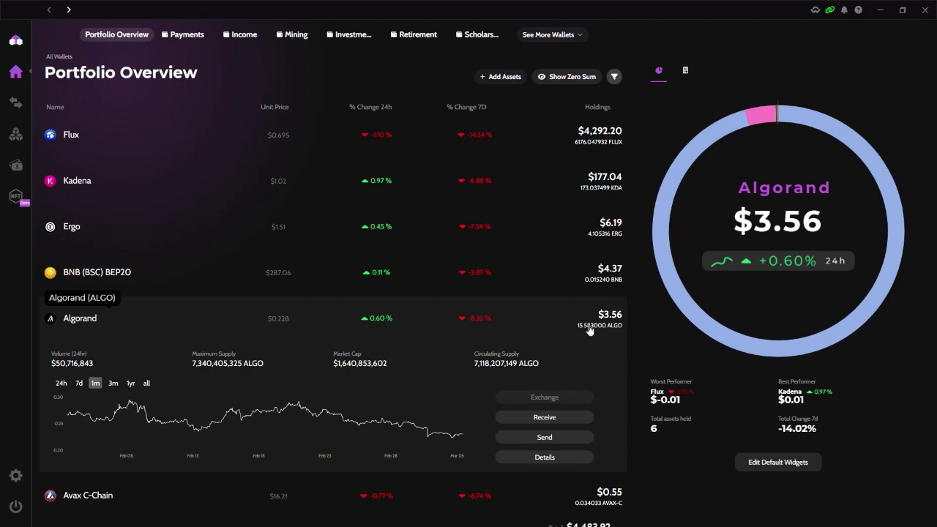
pyautogui.click(544, 317)
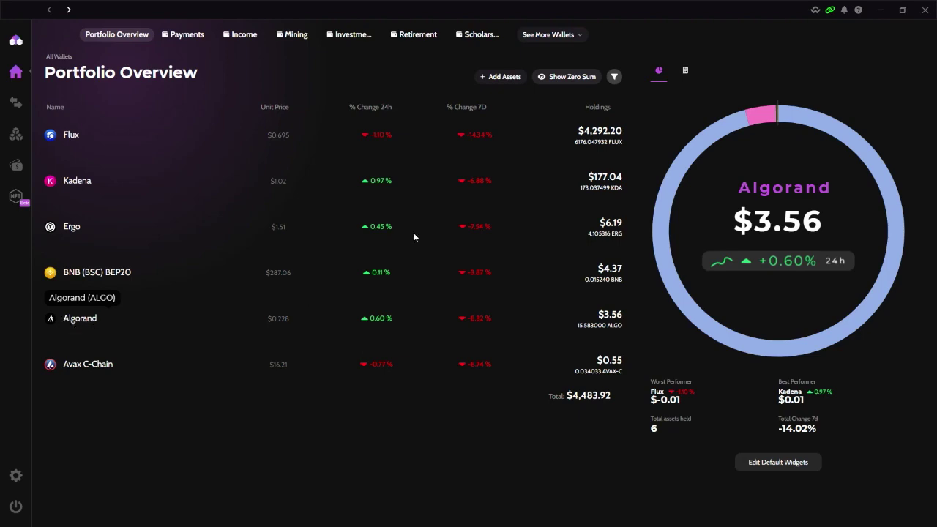
pyautogui.click(500, 76)
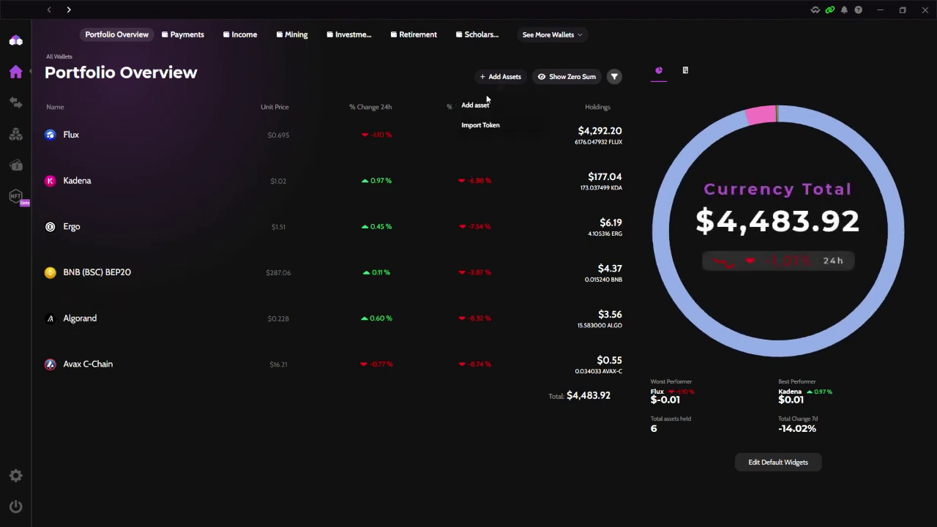
pyautogui.click(478, 107)
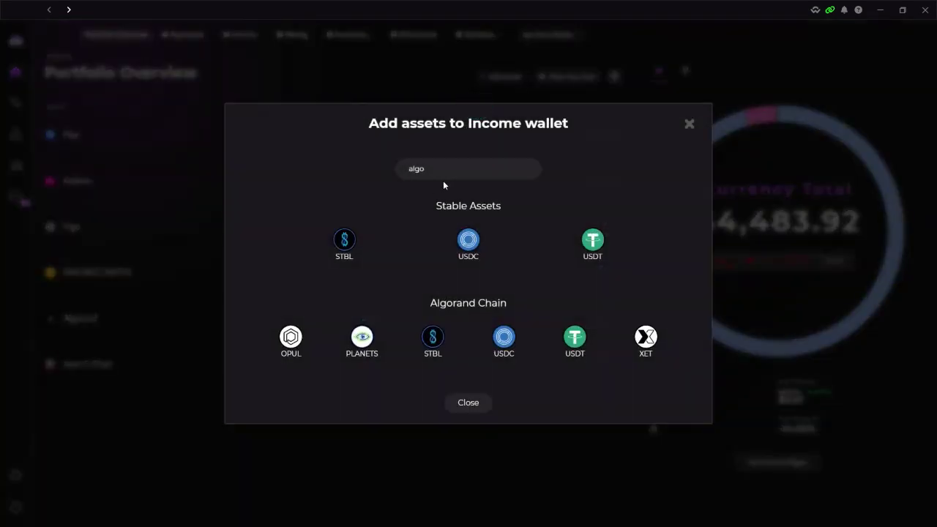
pyautogui.click(689, 126)
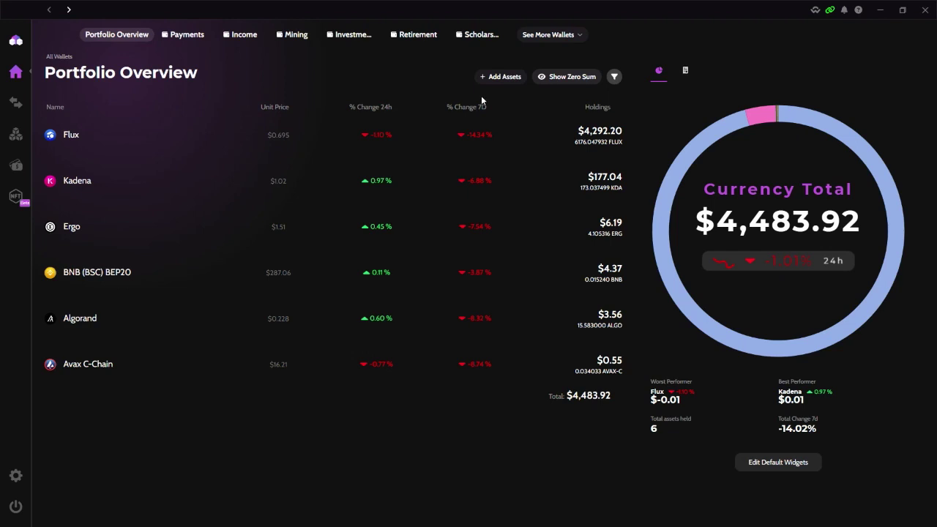
# - Show the zero-balance assets in the portfolio and locate the Flux ALGO Token
pyautogui.click(568, 82)
pyautogui.scroll(-5, 132, 266)
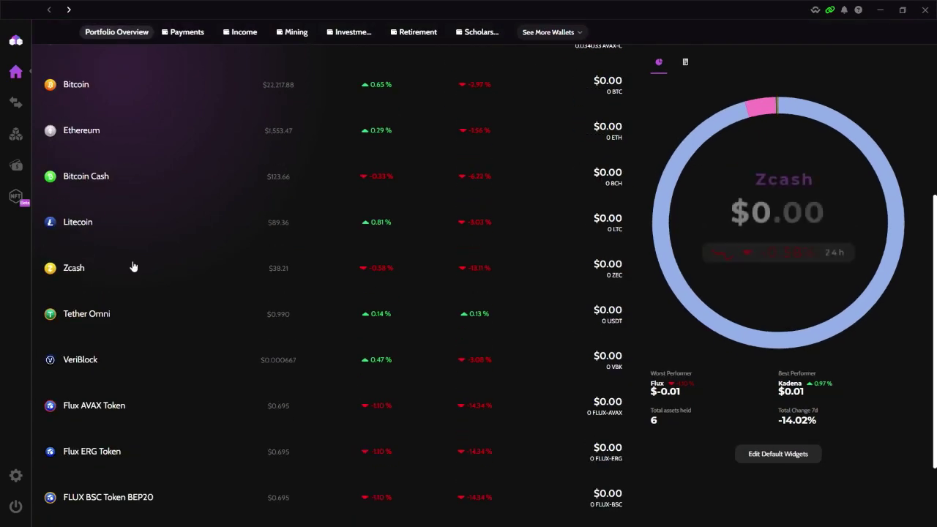
pyautogui.scroll(-2, 132, 266)
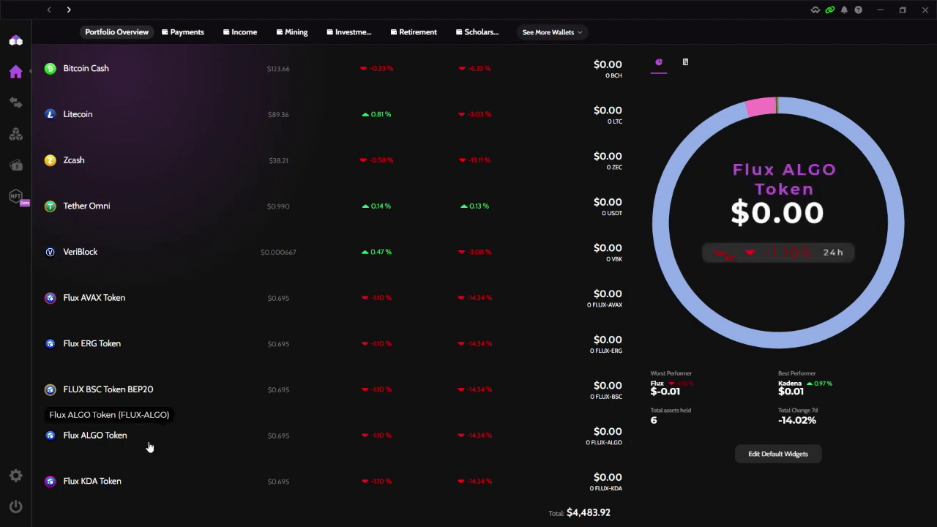
# - Search the assets available to add for "flu" and check the Flux ALGO Token entry in the portfolio
pyautogui.scroll(6, 318, 418)
pyautogui.click(487, 77)
pyautogui.click(483, 111)
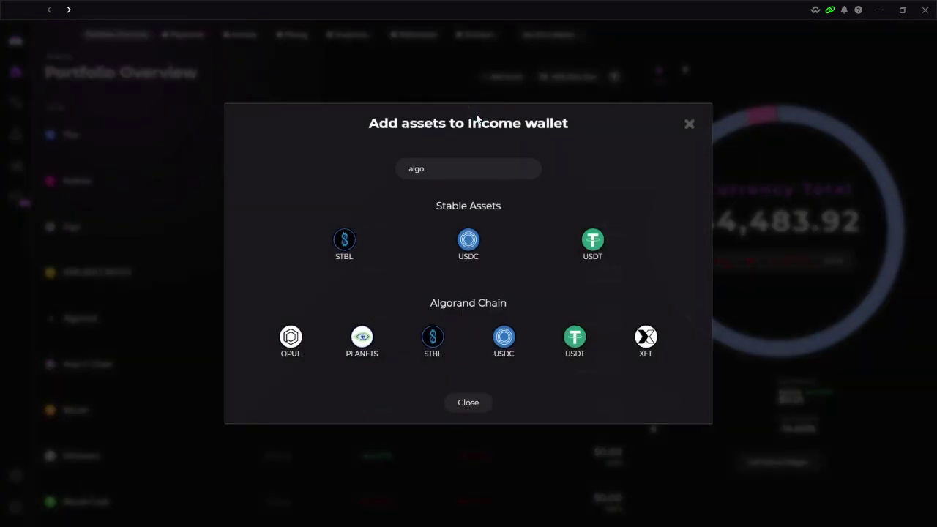
pyautogui.click(445, 169)
pyautogui.press('BackSpace')
pyautogui.press('BackSpace')
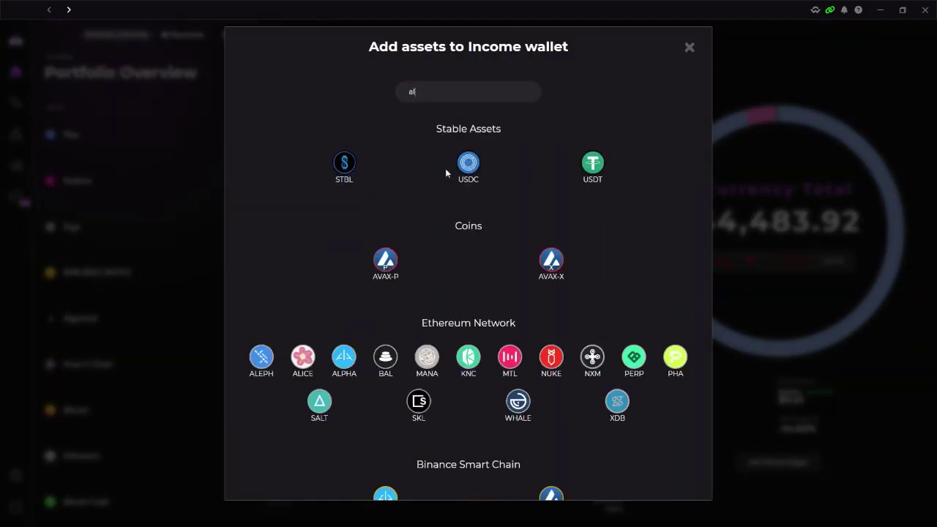
pyautogui.press('BackSpace')
pyautogui.press('BackSpace')
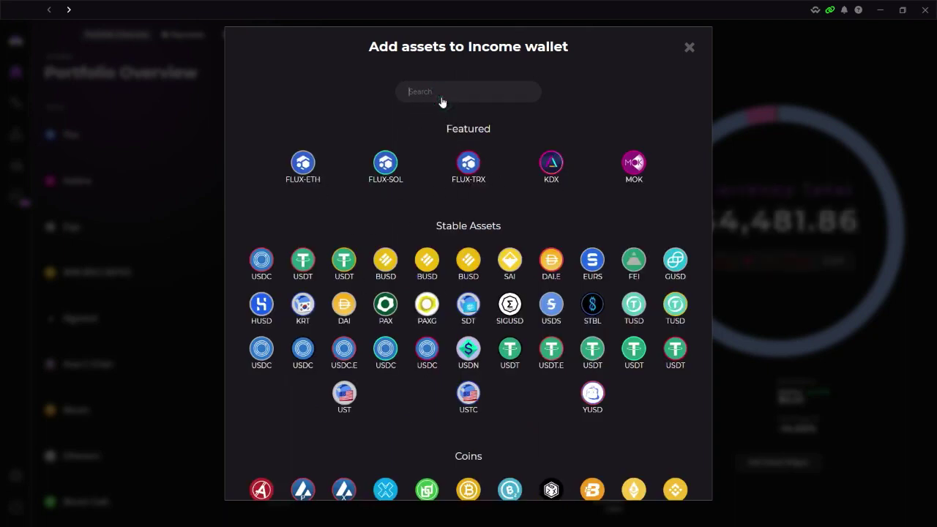
pyautogui.write('a')
pyautogui.press('BackSpace')
pyautogui.write('flu')
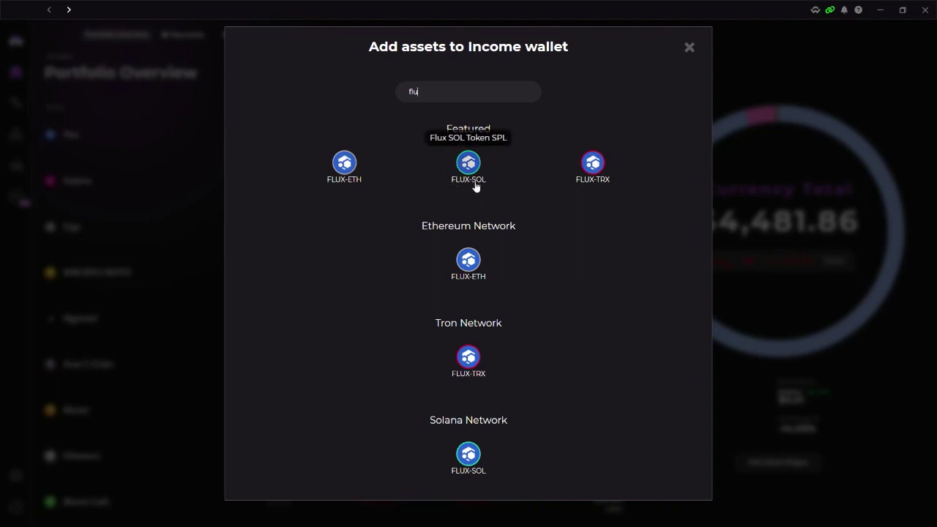
pyautogui.click(690, 48)
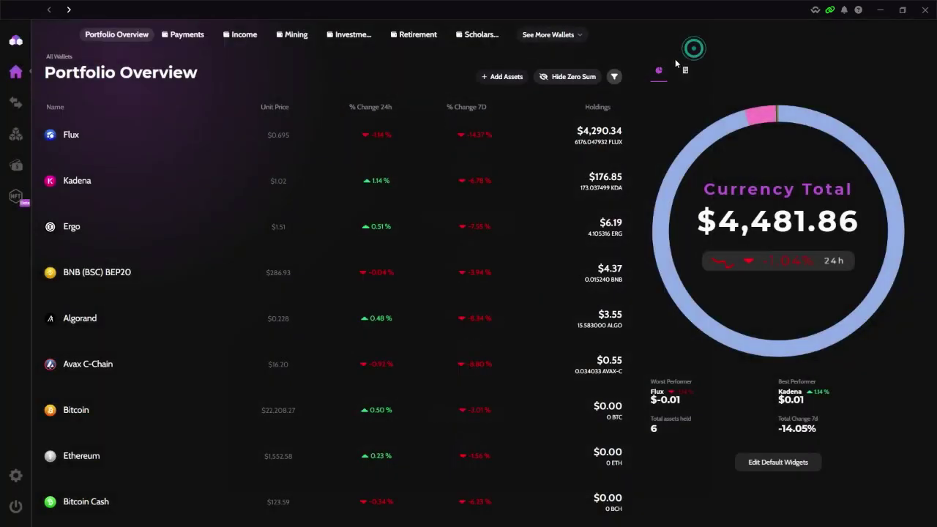
pyautogui.scroll(-6, 146, 356)
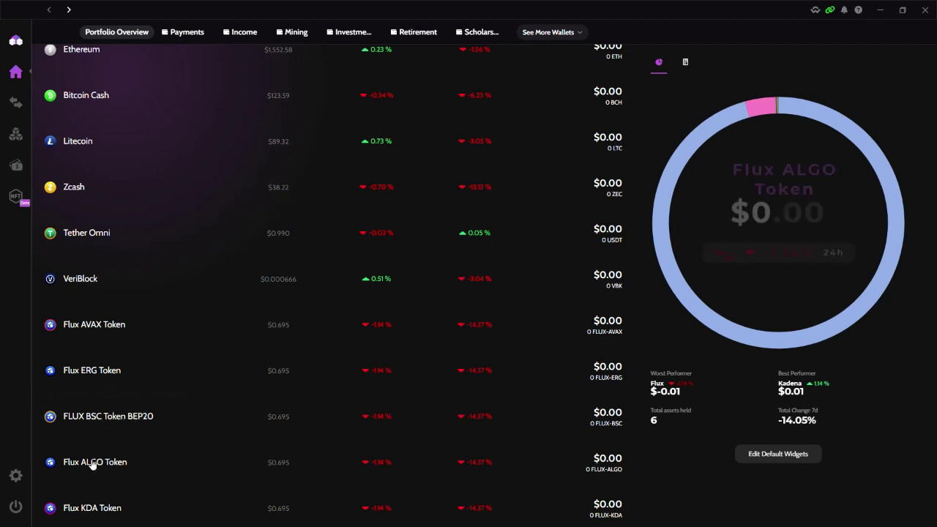
pyautogui.scroll(6, 100, 467)
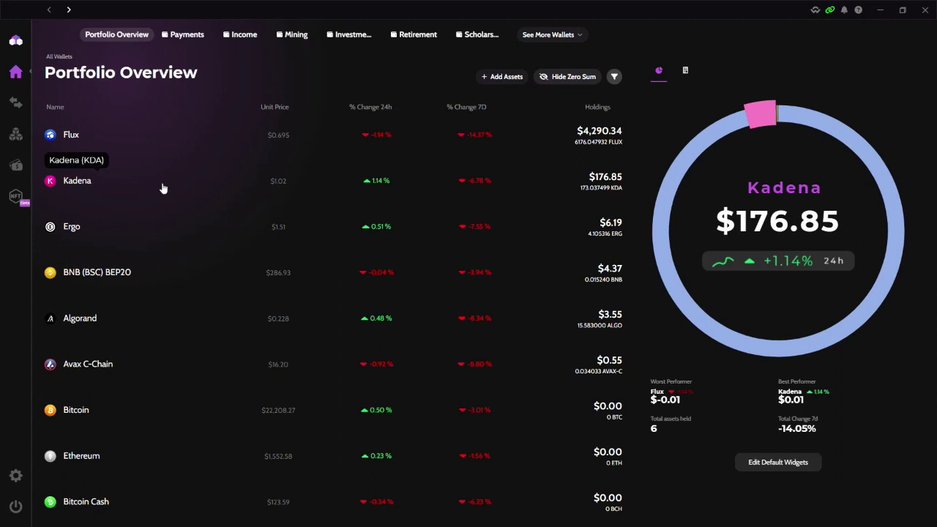
# - Open the details of the Flux asset and launch its full node, accepting the recommendations
pyautogui.click(87, 138)
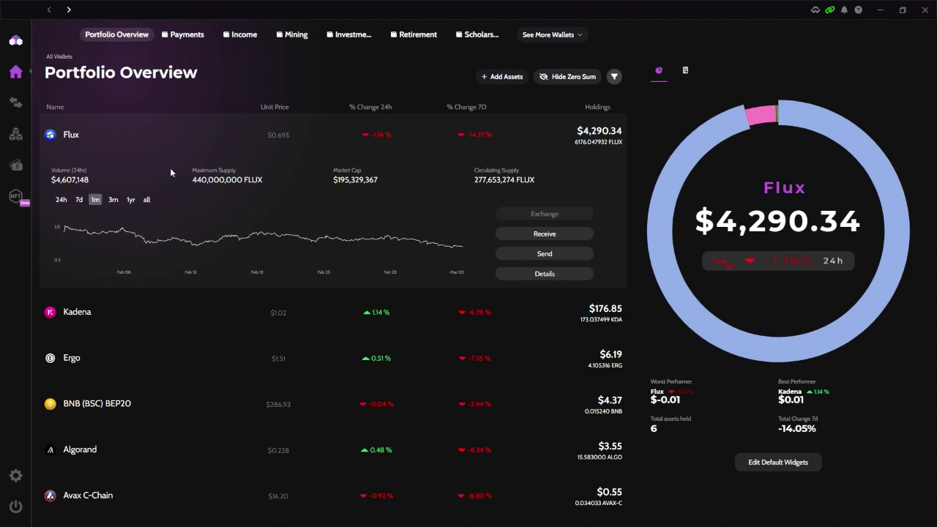
pyautogui.click(538, 278)
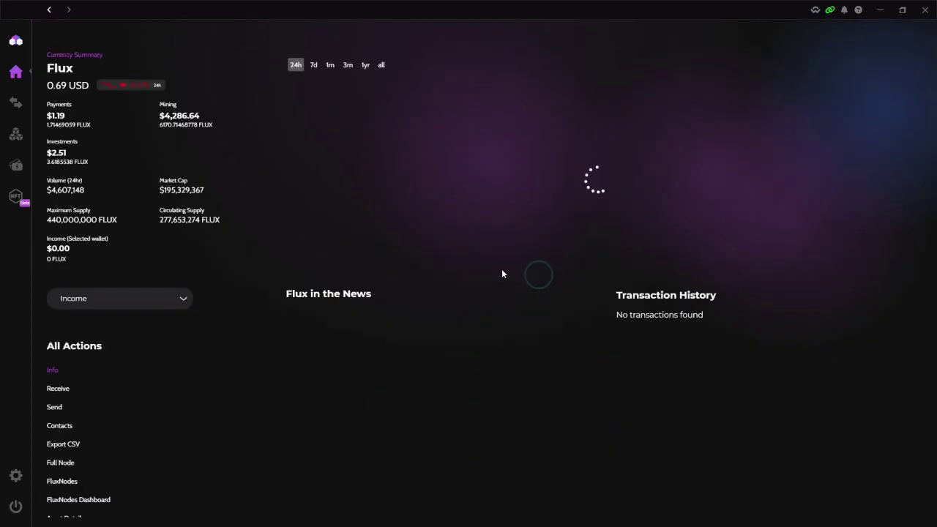
pyautogui.click(64, 463)
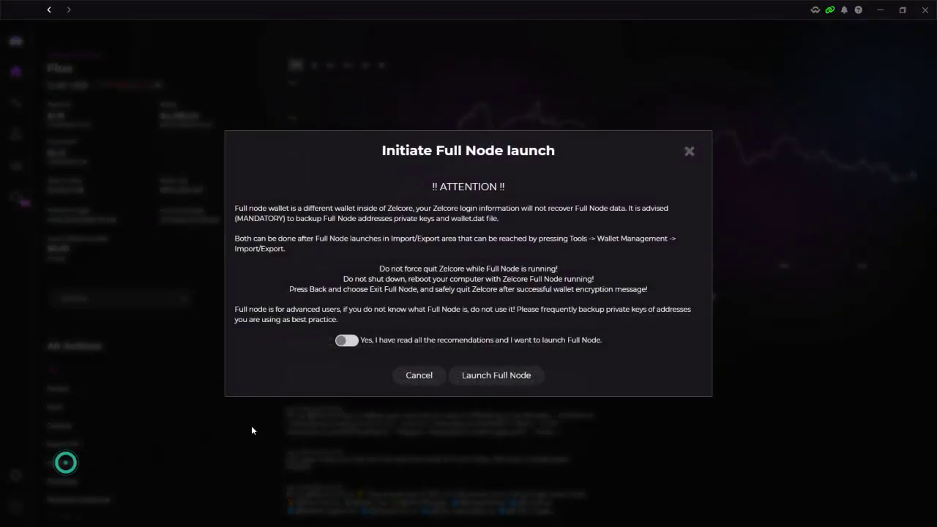
pyautogui.click(347, 341)
pyautogui.click(484, 377)
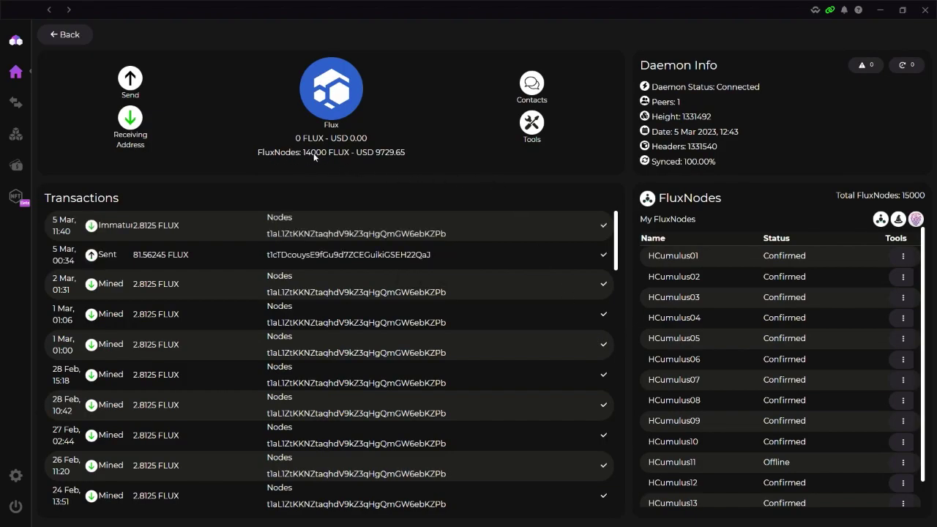
# - Review the FluxNodes list and the full node's receiving addresses, and return to the Flux currency summary
pyautogui.scroll(-1, 921, 263)
pyautogui.scroll(-1, 921, 257)
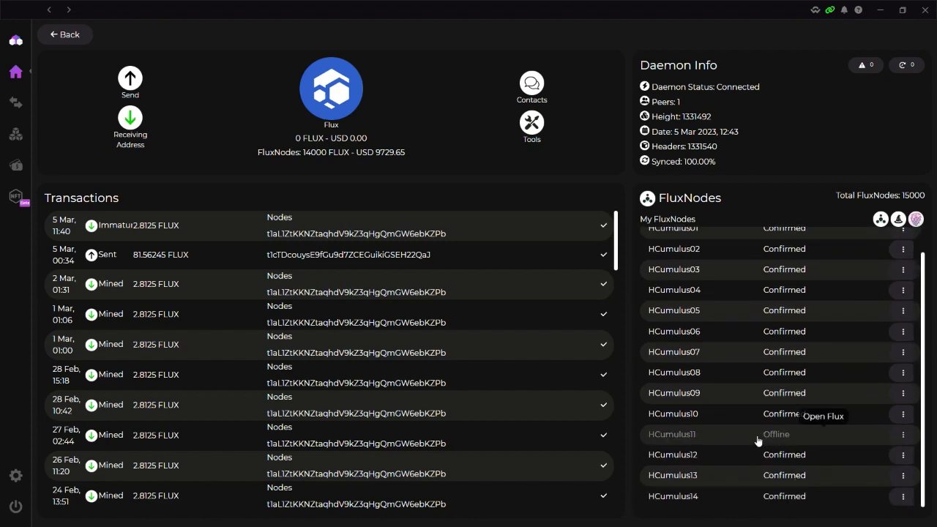
pyautogui.scroll(2, 822, 356)
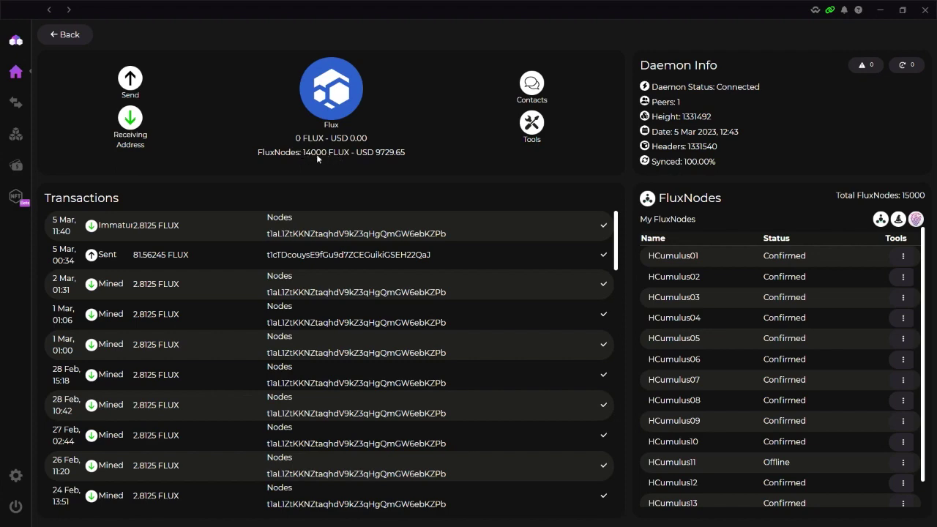
pyautogui.click(130, 119)
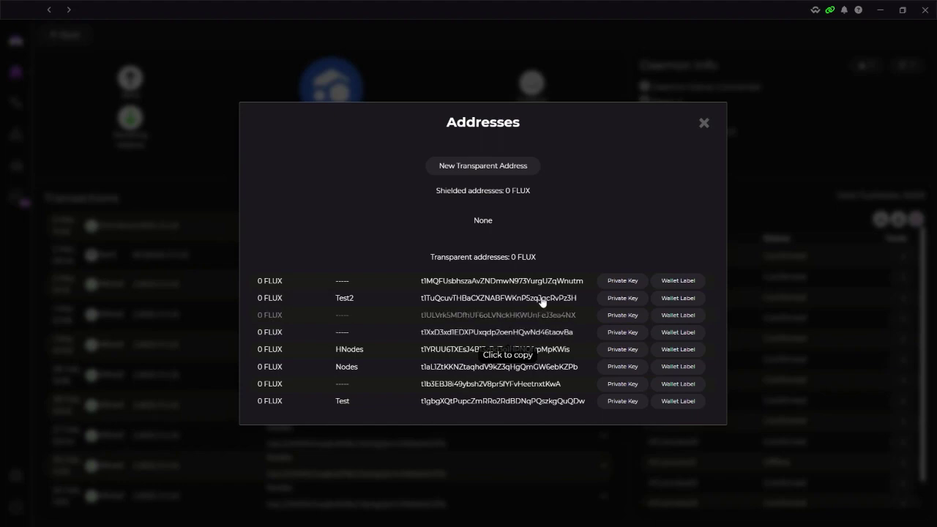
pyautogui.click(703, 123)
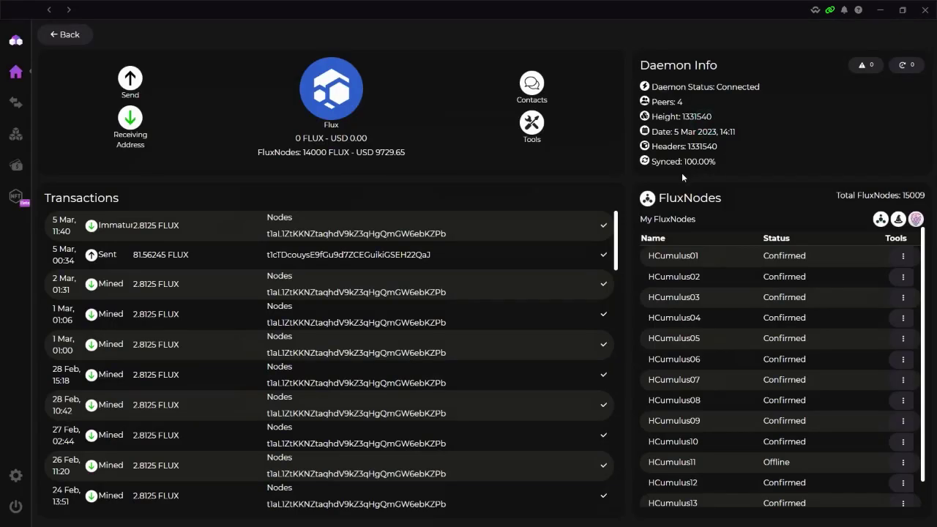
pyautogui.click(64, 34)
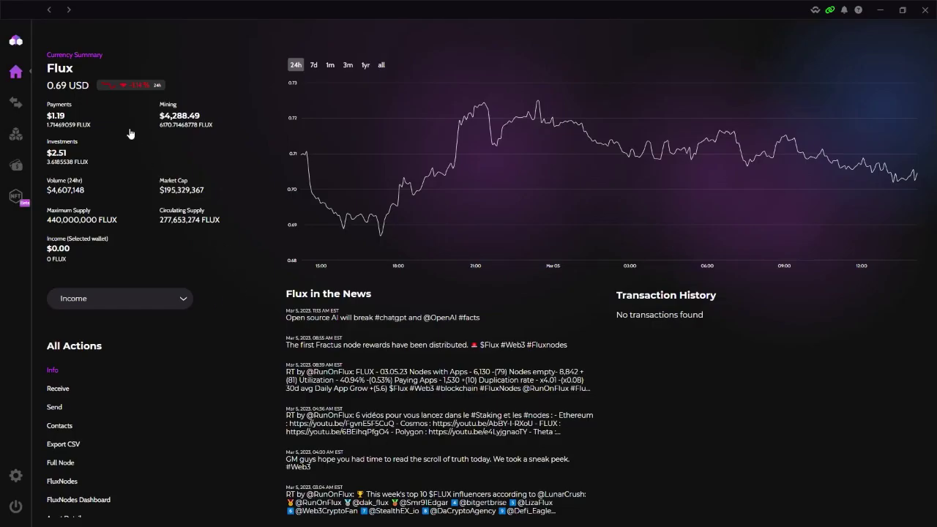
# - Return to the portfolio overview and show the zero-balance assets to reach the Flux ALGO Token
pyautogui.moveTo(28, 108)
pyautogui.click(22, 76)
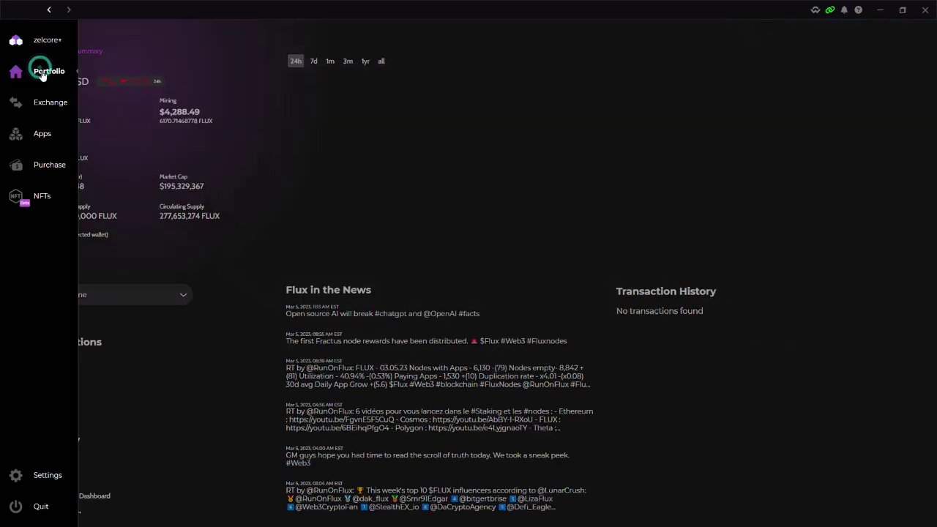
pyautogui.click(95, 325)
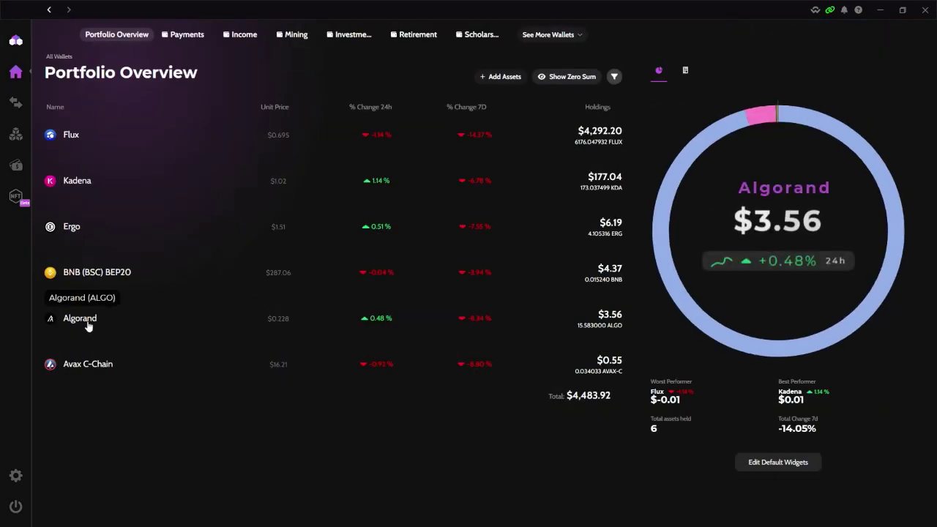
pyautogui.click(579, 76)
pyautogui.scroll(-5, 126, 275)
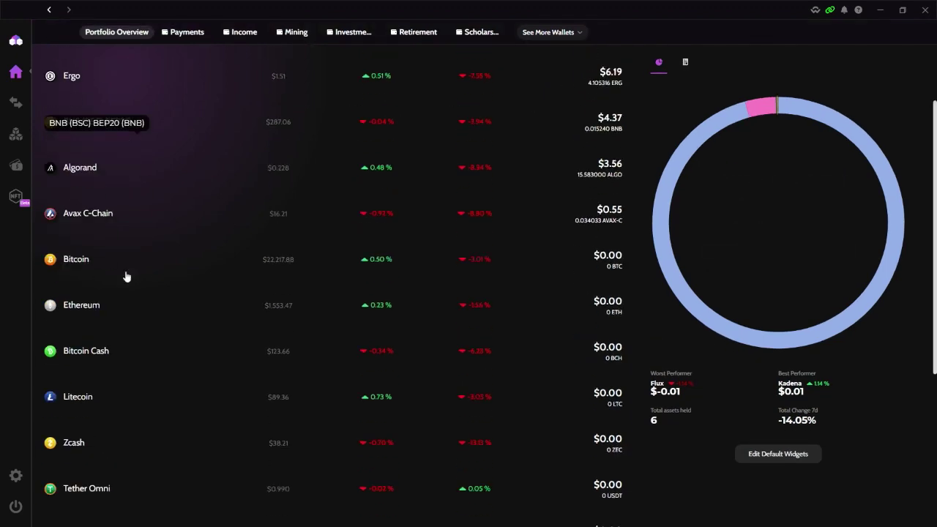
pyautogui.scroll(-1, 119, 444)
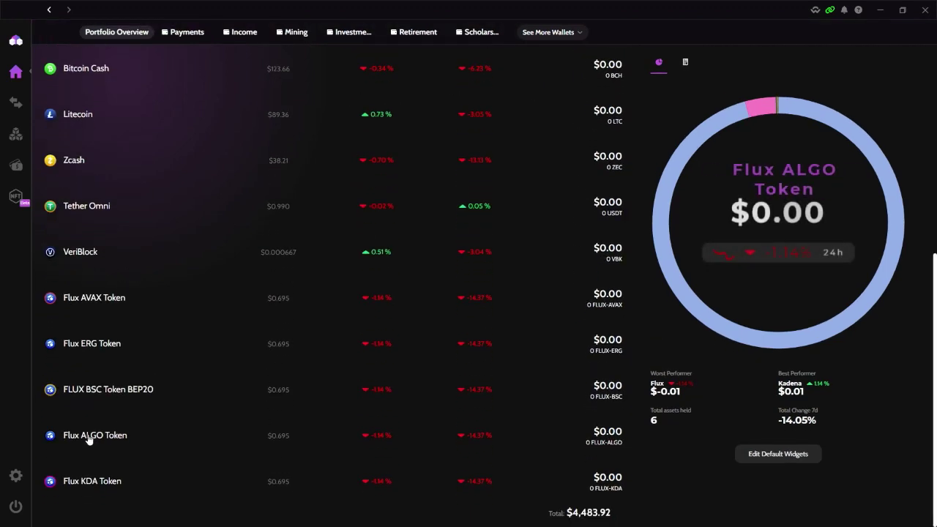
# - Expand the Flux ALGO Token entry and start receiving it with the Income wallet
pyautogui.click(117, 443)
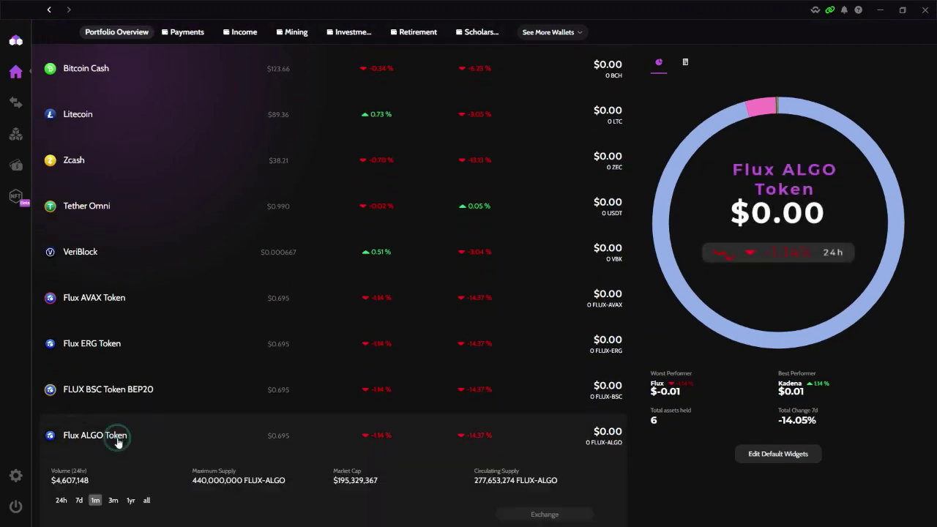
pyautogui.scroll(-2, 119, 439)
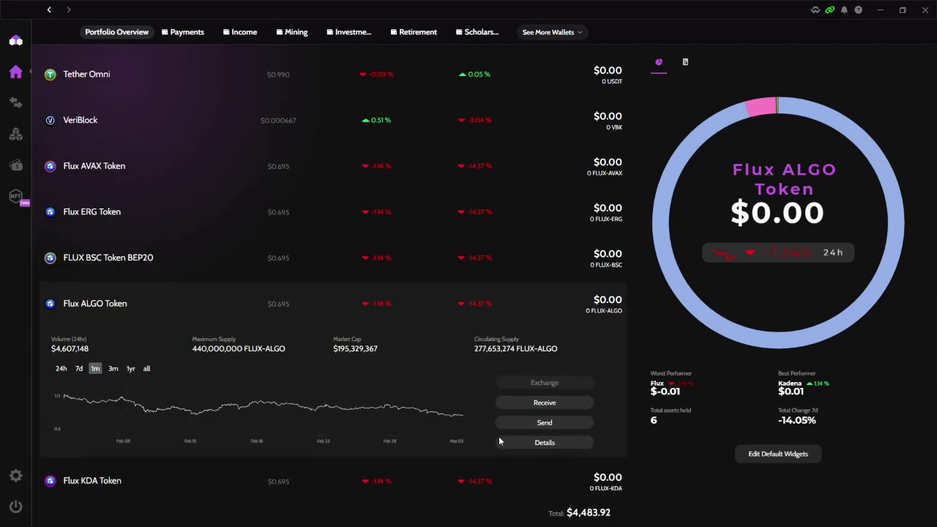
pyautogui.click(545, 405)
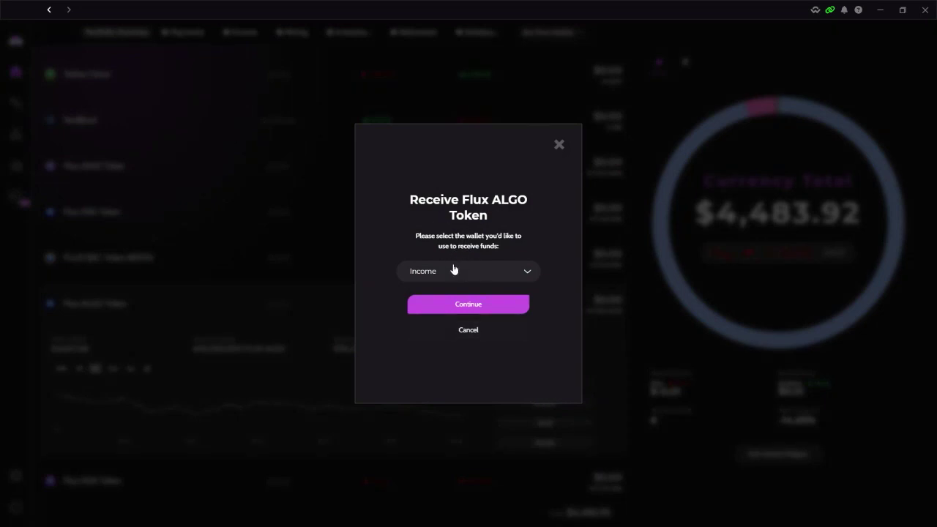
pyautogui.click(459, 272)
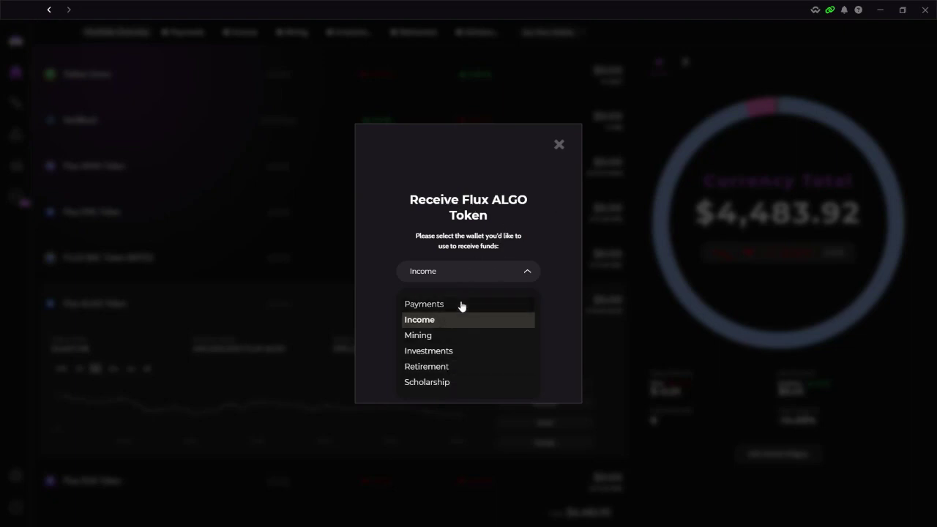
pyautogui.click(435, 320)
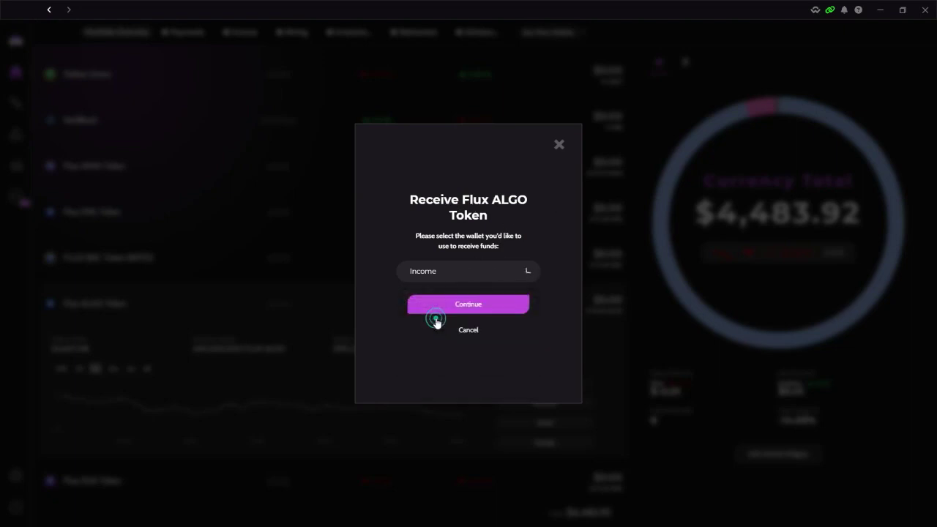
pyautogui.click(471, 306)
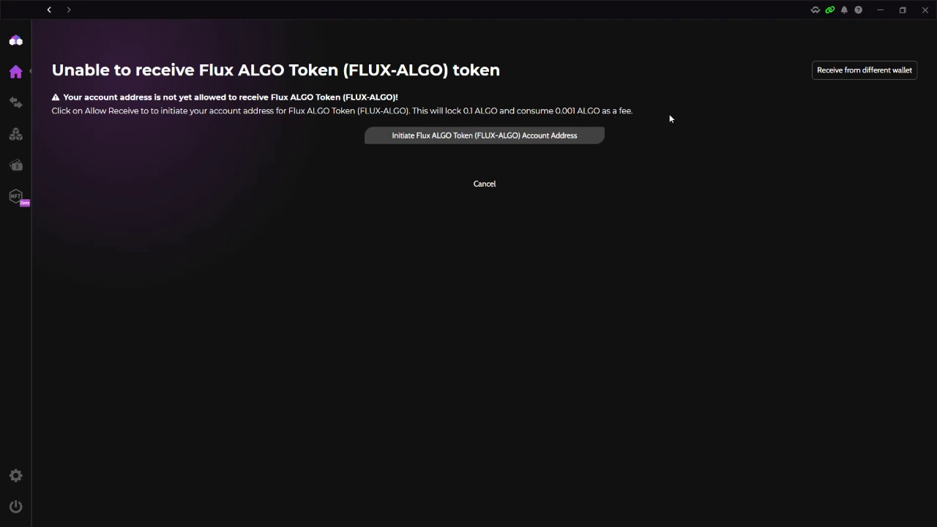
# - Initiate the Flux ALGO Token (FLUX-ALGO) account address for the Income wallet and approve creating the associated address
pyautogui.click(483, 134)
pyautogui.click(482, 145)
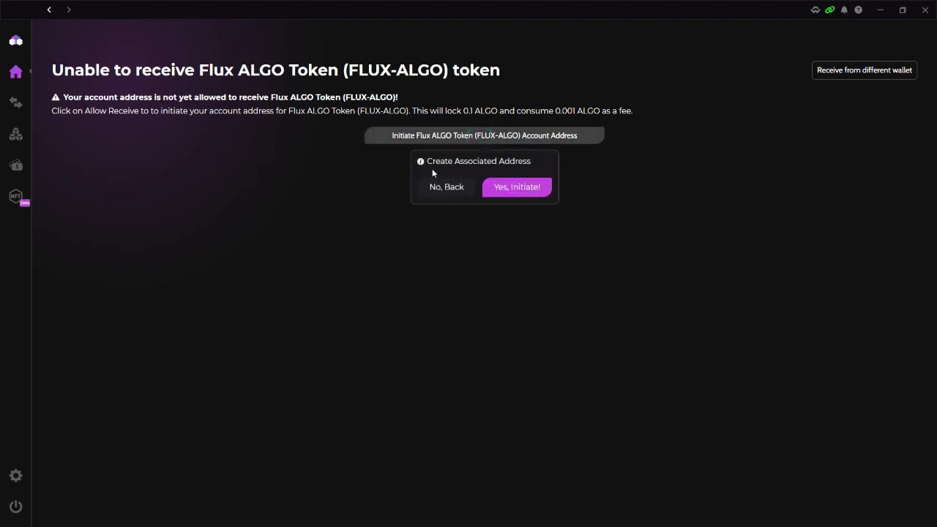
pyautogui.click(508, 189)
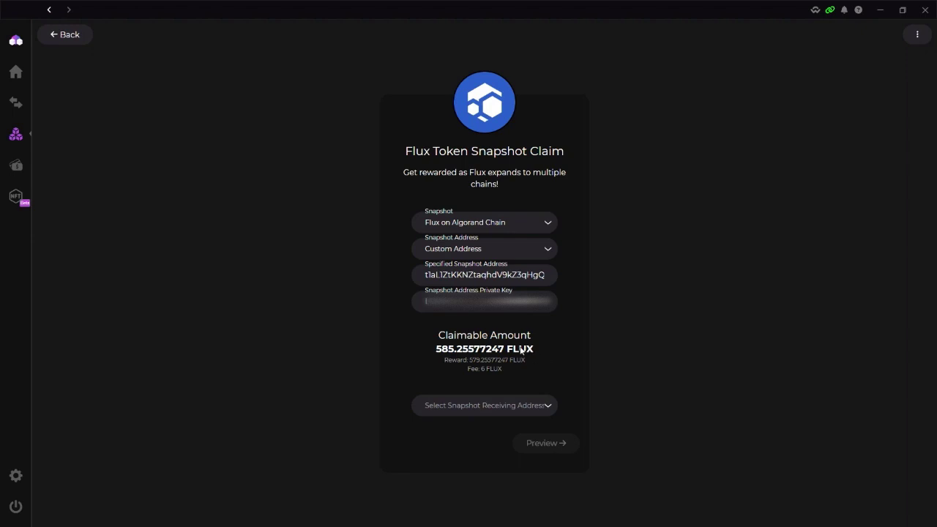
# - Open the Calculator and place it beside the Flux Token Snapshot Claim form's claimable amount
pyautogui.hotkey('alt', 'Tab')
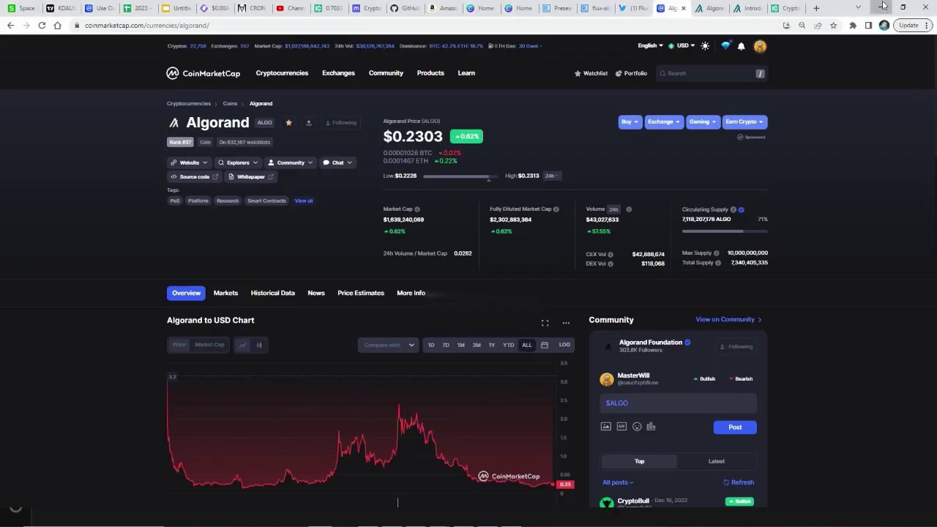
pyautogui.hotkey('alt', 'Tab')
pyautogui.click(880, 10)
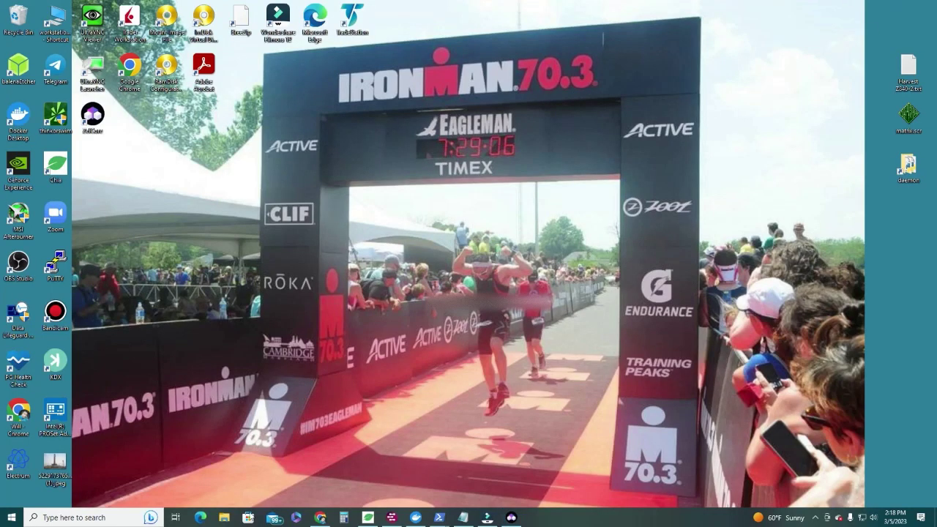
pyautogui.click(344, 518)
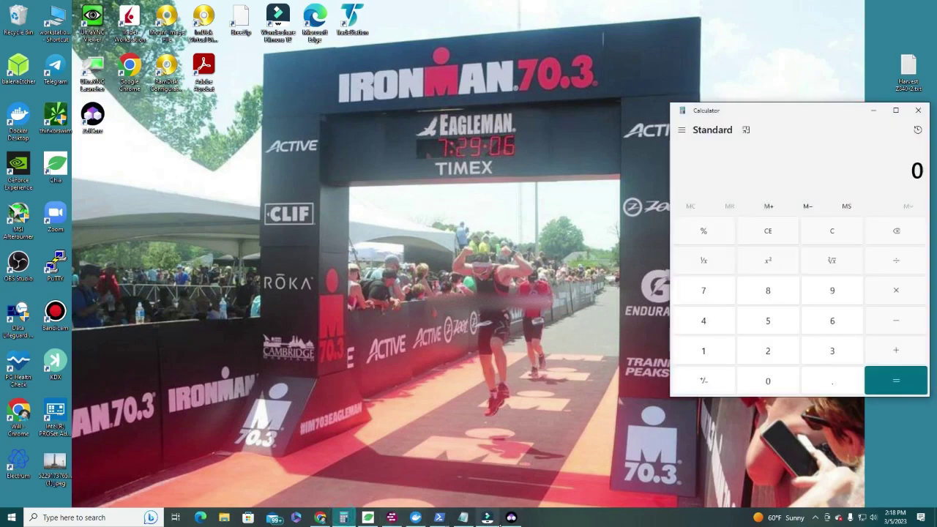
pyautogui.click(511, 517)
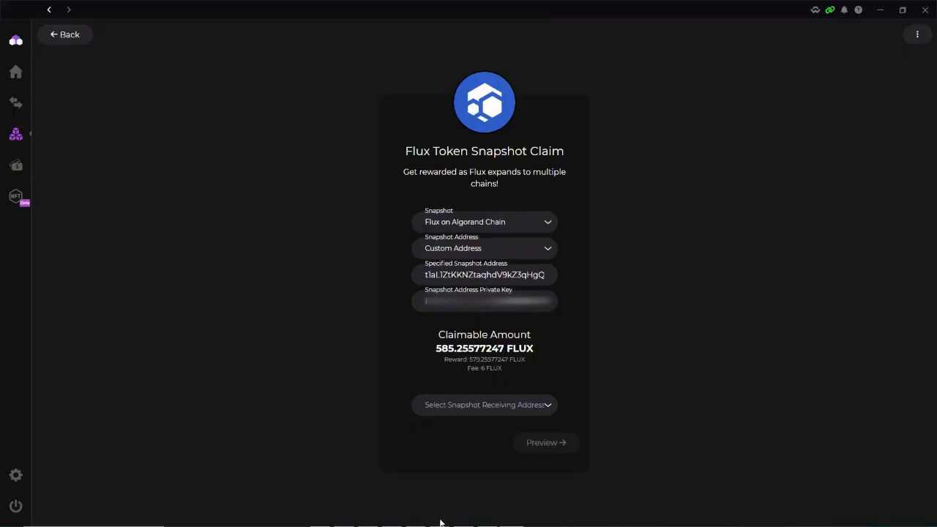
pyautogui.hotkey('alt', 'Tab')
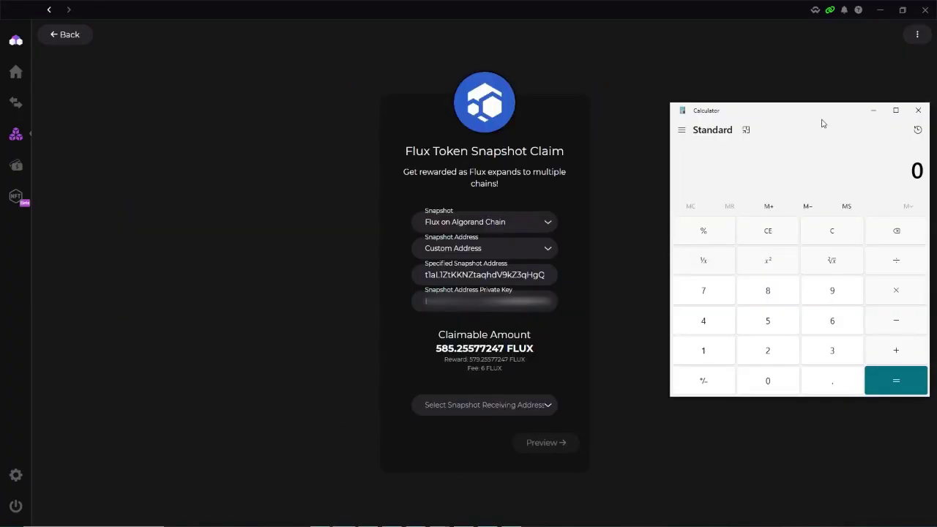
pyautogui.moveTo(822, 119); pyautogui.dragTo(786, 110)
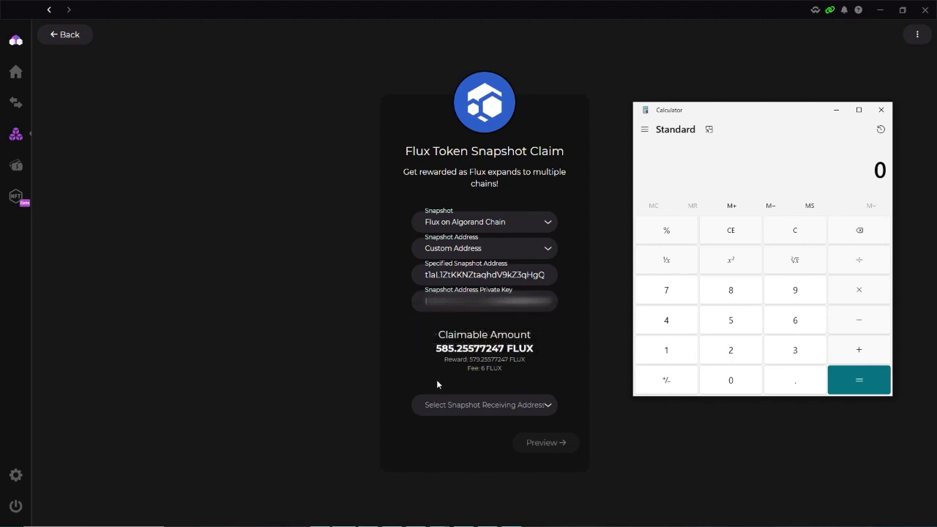
# - Calculate 585.25 divided by 12000 in the Calculator and close it
pyautogui.click(730, 320)
pyautogui.click(728, 282)
pyautogui.click(730, 326)
pyautogui.click(788, 382)
pyautogui.click(730, 350)
pyautogui.click(731, 321)
pyautogui.click(861, 261)
pyautogui.click(666, 350)
pyautogui.click(730, 350)
pyautogui.click(733, 380)
pyautogui.click(732, 381)
pyautogui.click(858, 380)
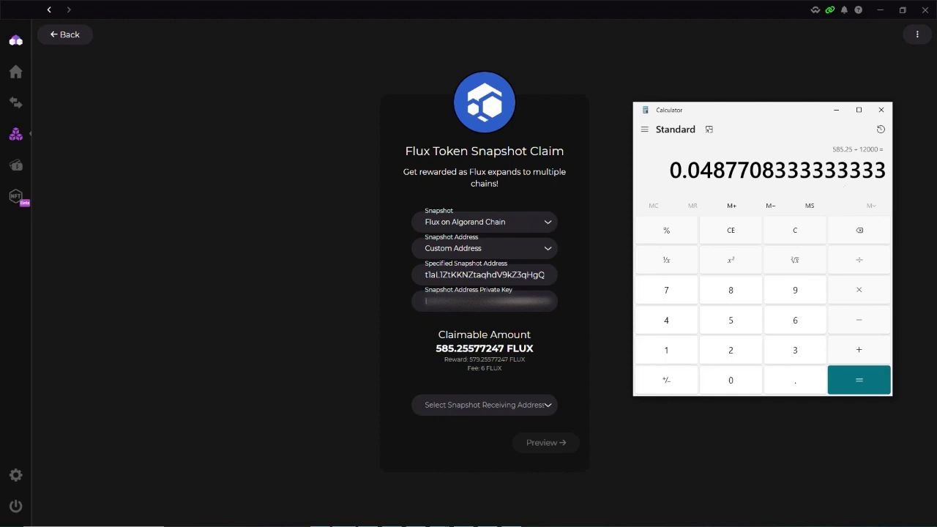
pyautogui.click(880, 111)
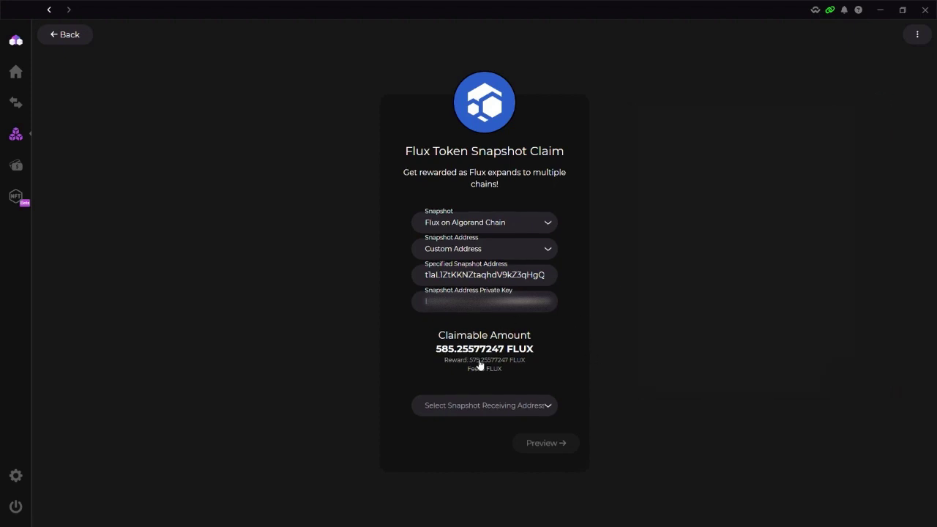
# - Select the Income Flux ALGO Token address as the snapshot receiving address, claim the Flux on Algorand Chain snapshot, and dismiss the confirmation
pyautogui.moveTo(453, 368)
pyautogui.click(538, 411)
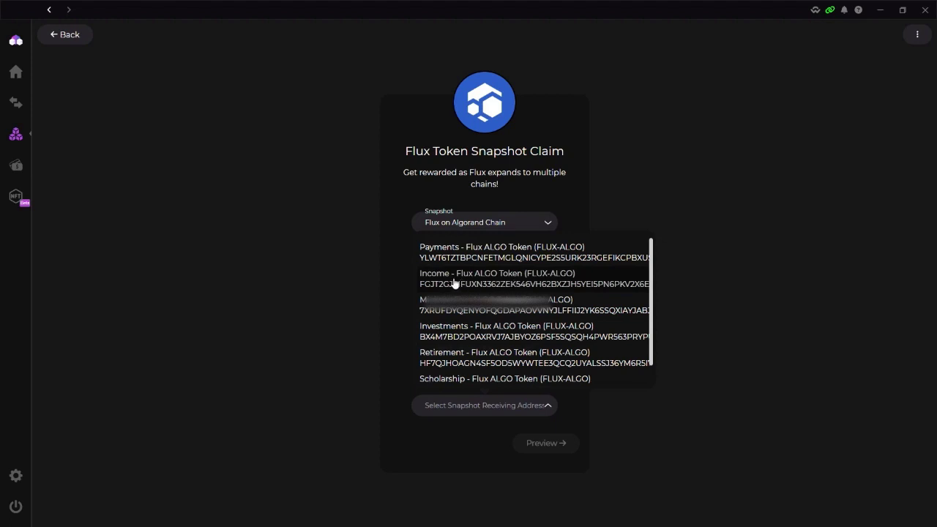
pyautogui.click(520, 284)
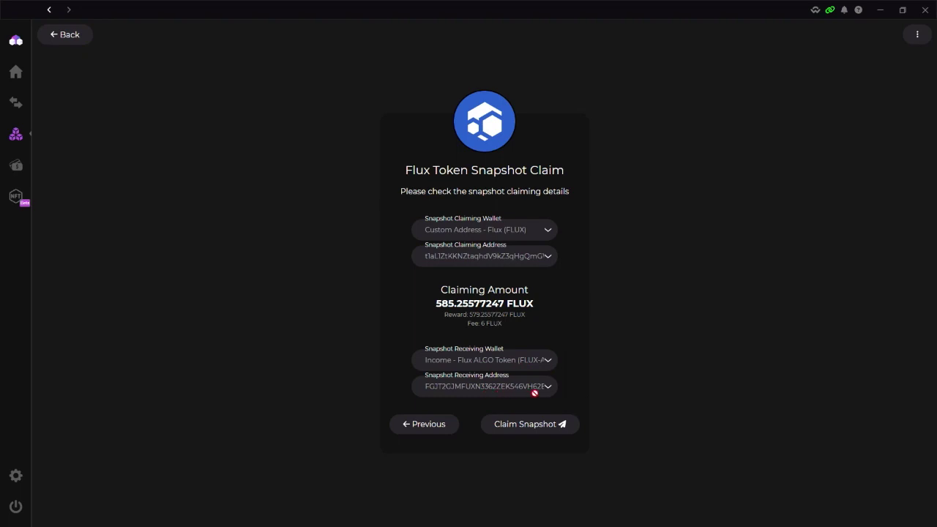
pyautogui.click(530, 424)
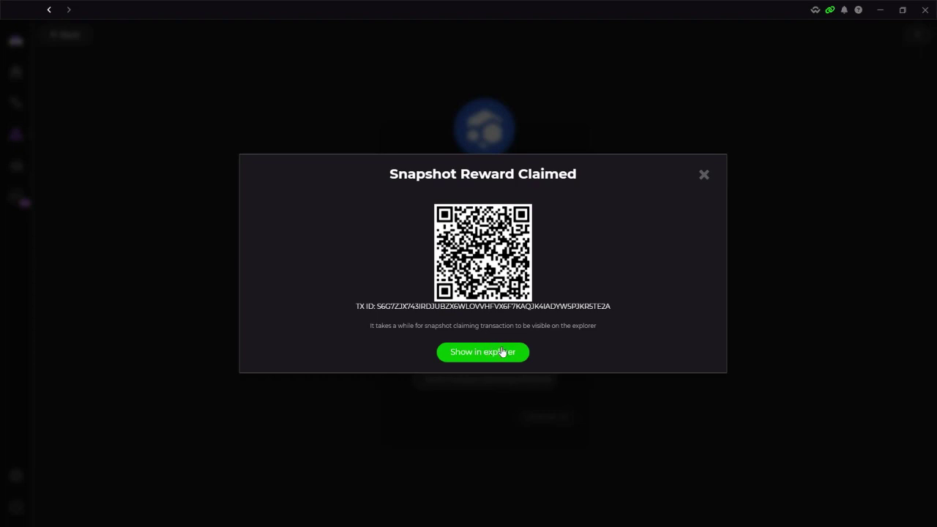
pyautogui.click(704, 177)
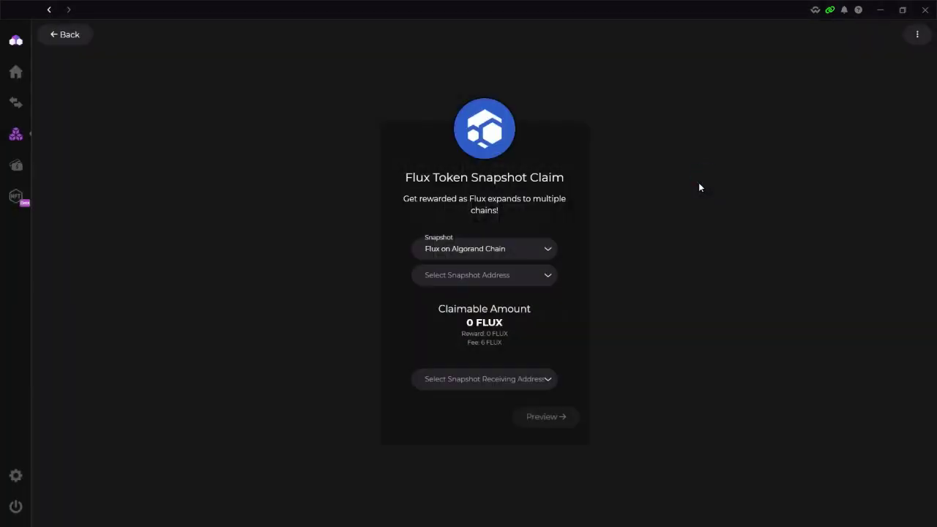
# - Return to the portfolio overview and show the zero-balance assets to find the Flux ALGO Token
pyautogui.click(83, 41)
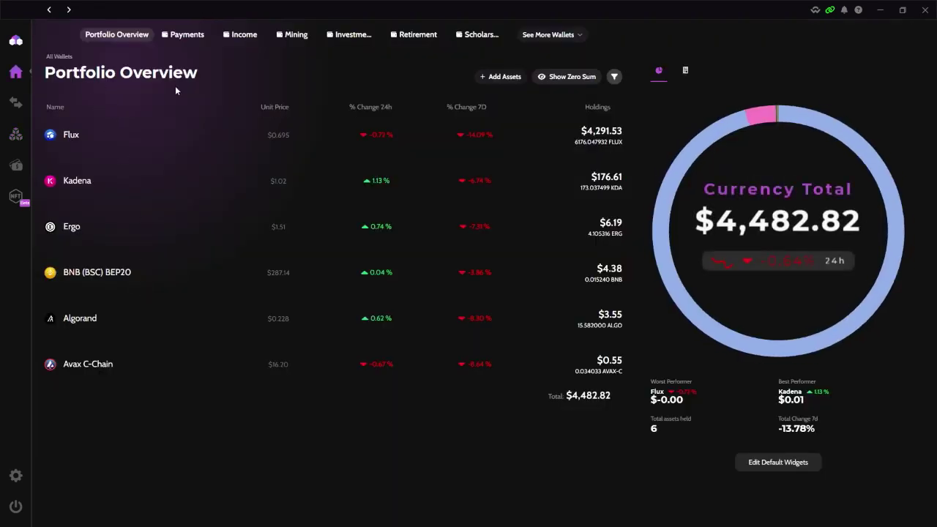
pyautogui.moveTo(73, 324)
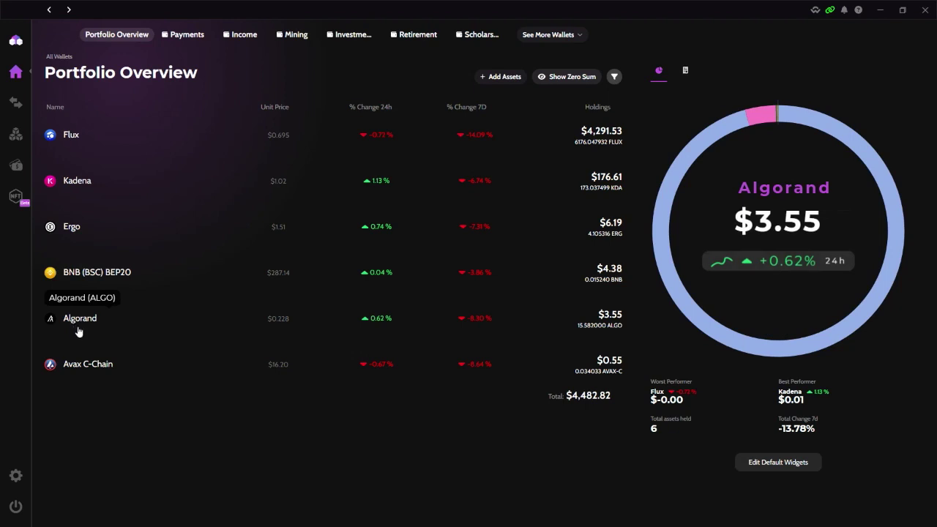
pyautogui.click(568, 77)
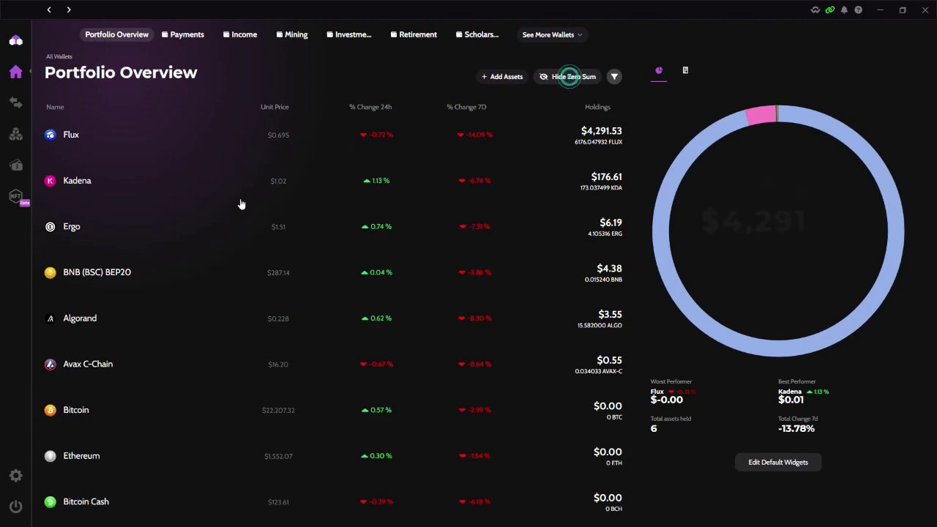
pyautogui.scroll(-1, 186, 269)
pyautogui.scroll(-5, 185, 269)
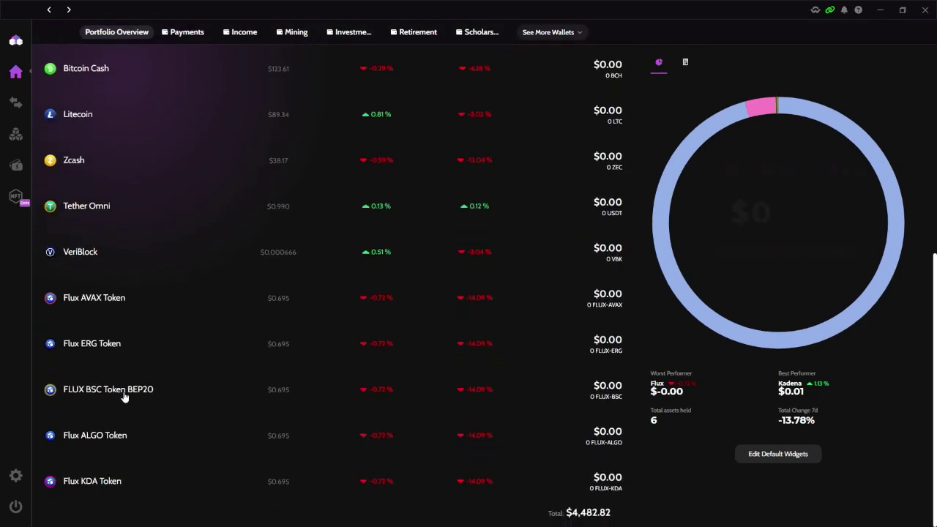
# - Open the Flux ALGO Token details for the Income wallet, examine the received Fusion transaction, and return to the portfolio overview
pyautogui.click(80, 440)
pyautogui.scroll(-2, 209, 428)
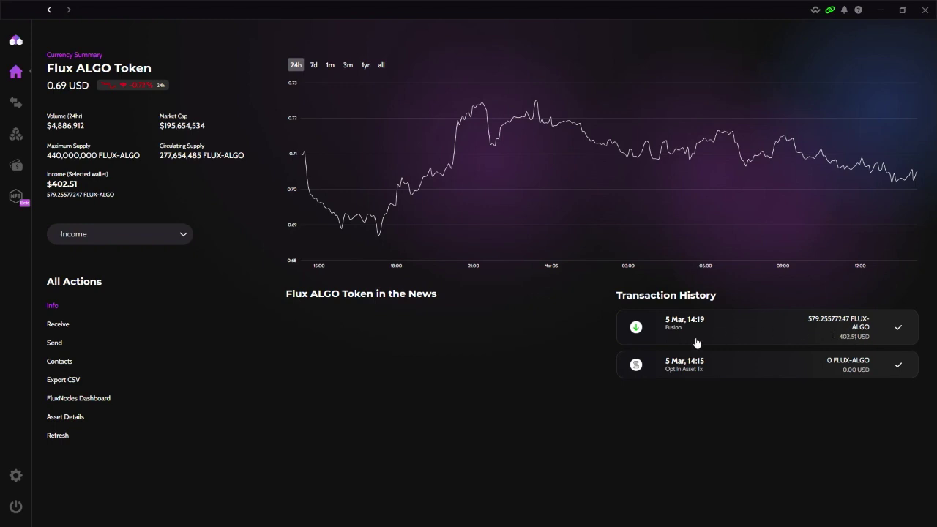
pyautogui.click(638, 333)
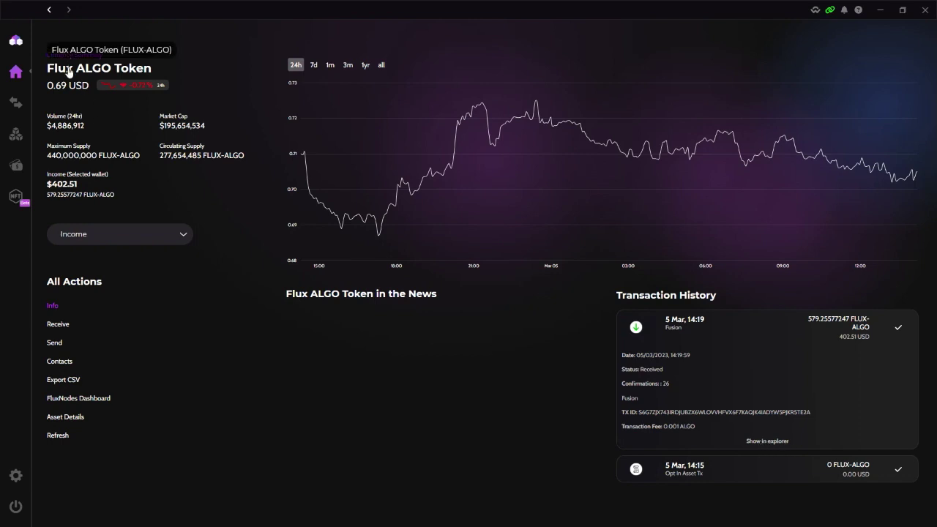
pyautogui.click(48, 12)
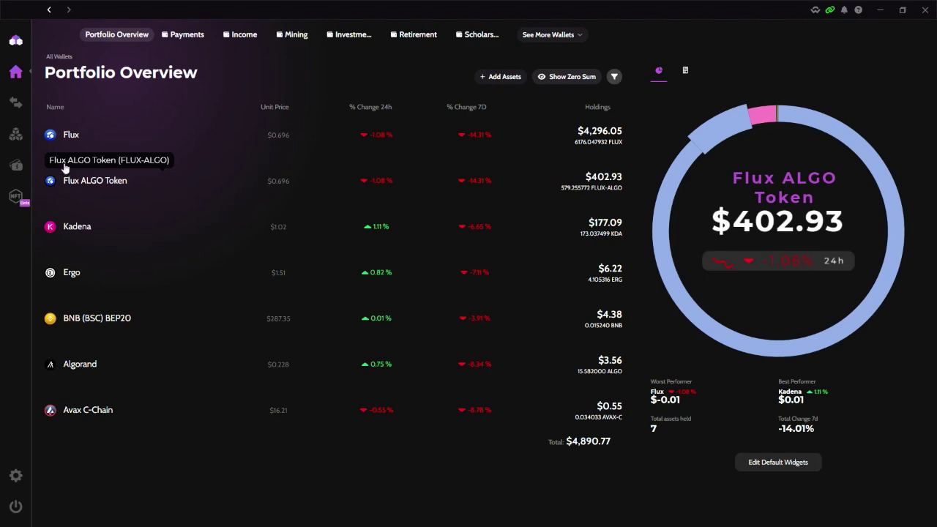
# - Open Fusion Swap for the Mining wallet and look through the available selling assets
pyautogui.click(44, 134)
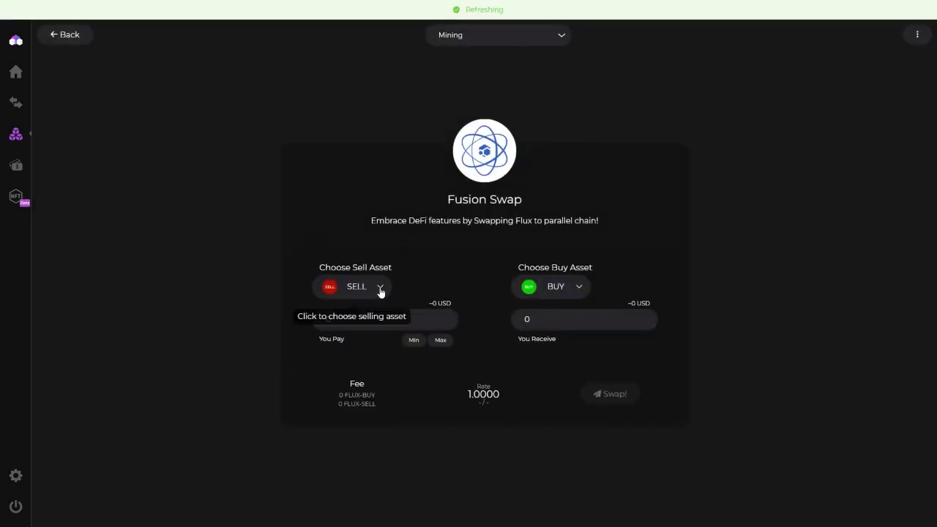
pyautogui.click(380, 290)
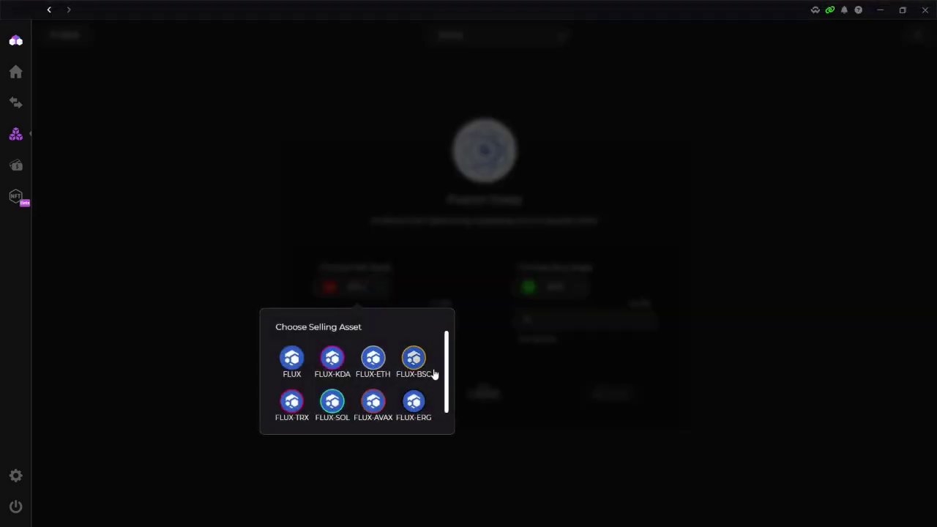
pyautogui.click(448, 346)
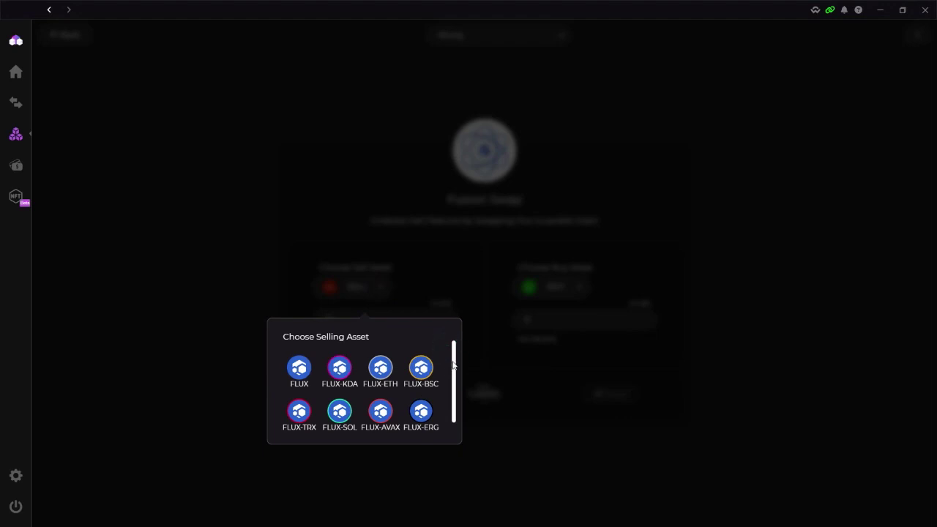
pyautogui.moveTo(453, 360); pyautogui.dragTo(455, 399)
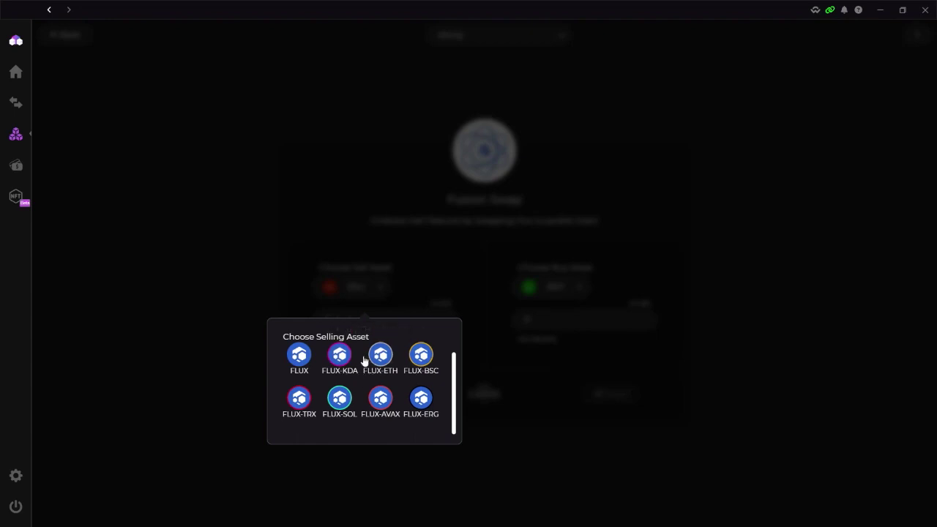
pyautogui.click(553, 281)
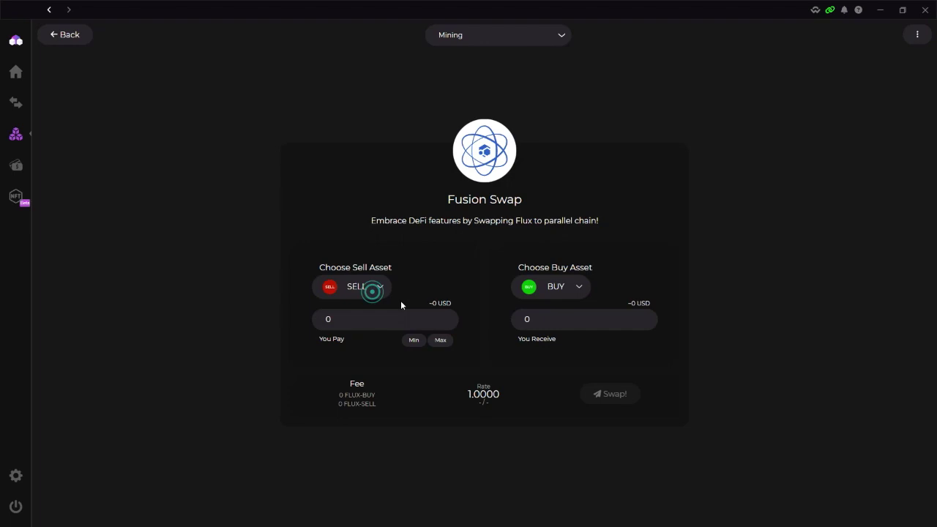
# - Choose FLUX-KDA as the selling asset and FLUX as the buying asset in Fusion Swap, and return to the apps list
pyautogui.click(377, 289)
pyautogui.click(338, 351)
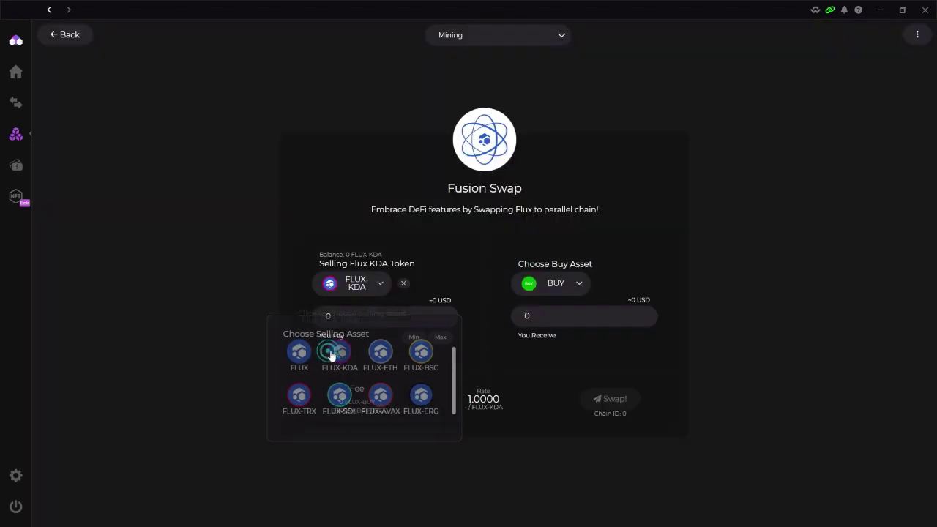
pyautogui.click(578, 285)
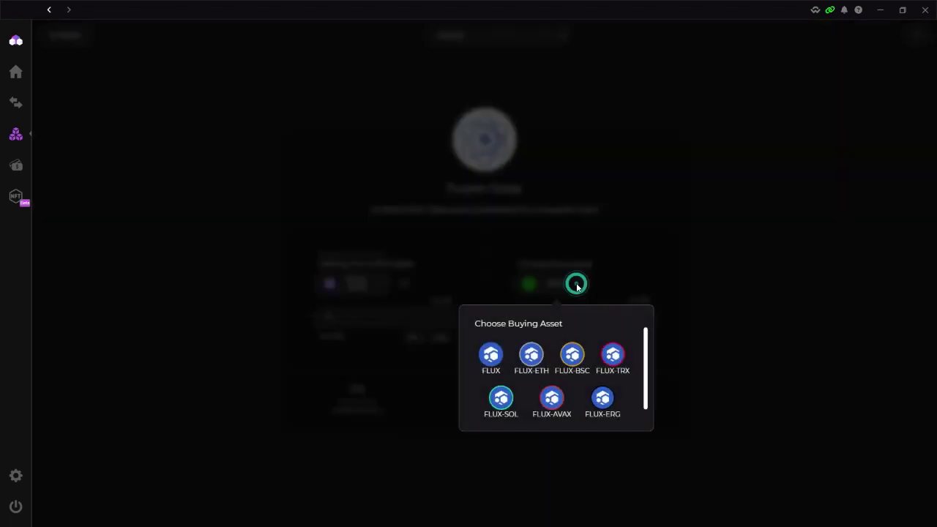
pyautogui.click(497, 364)
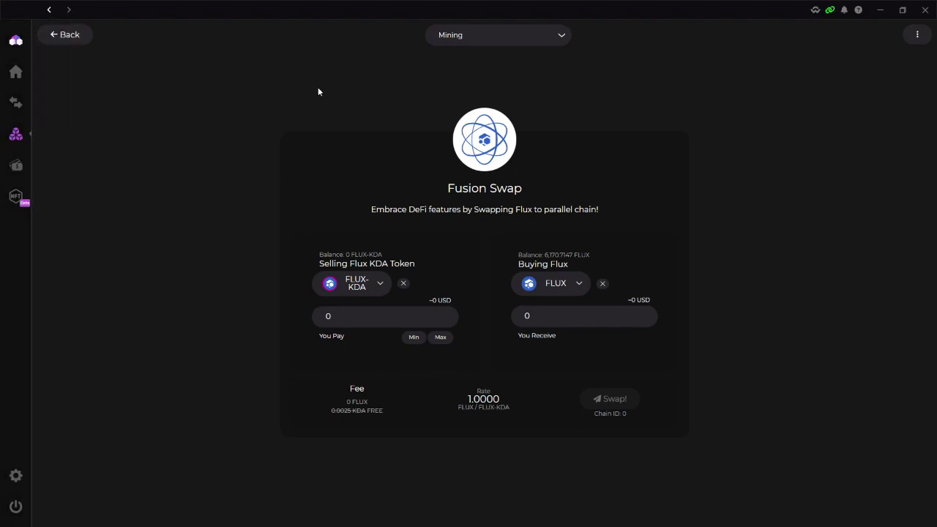
pyautogui.click(67, 40)
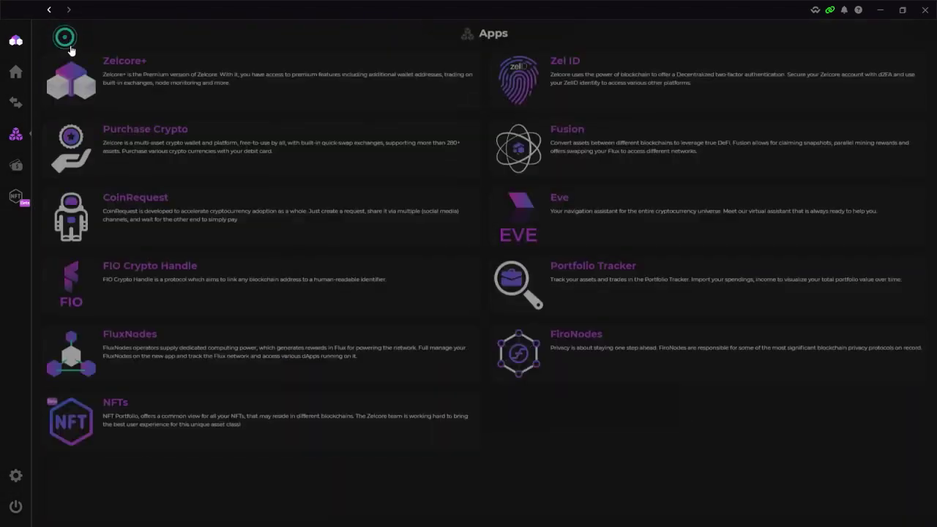